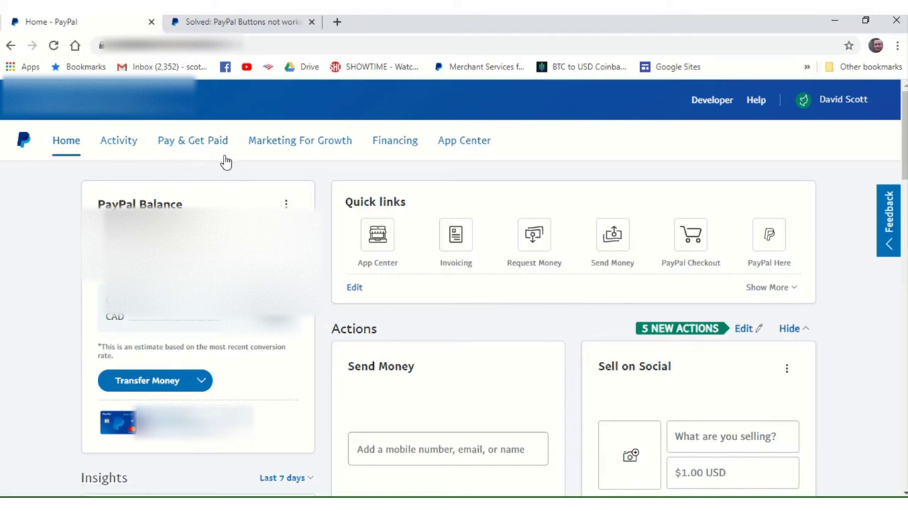
Go to PayPal Buttons under Accept Payments in the Pay & Get Paid menu
click(197, 145)
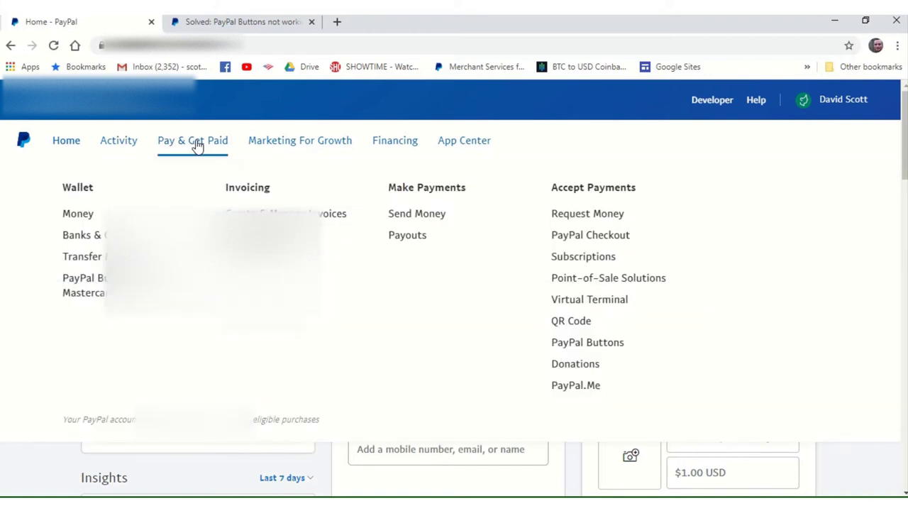
click(119, 142)
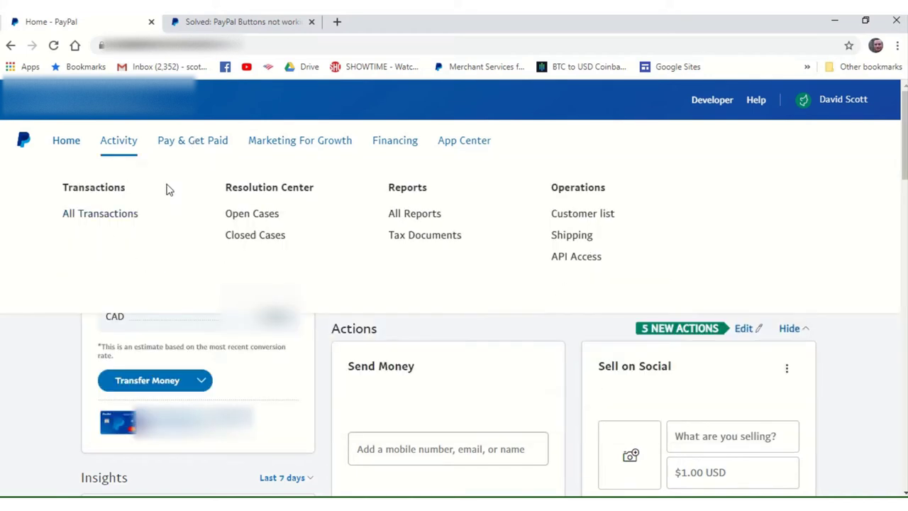
click(190, 144)
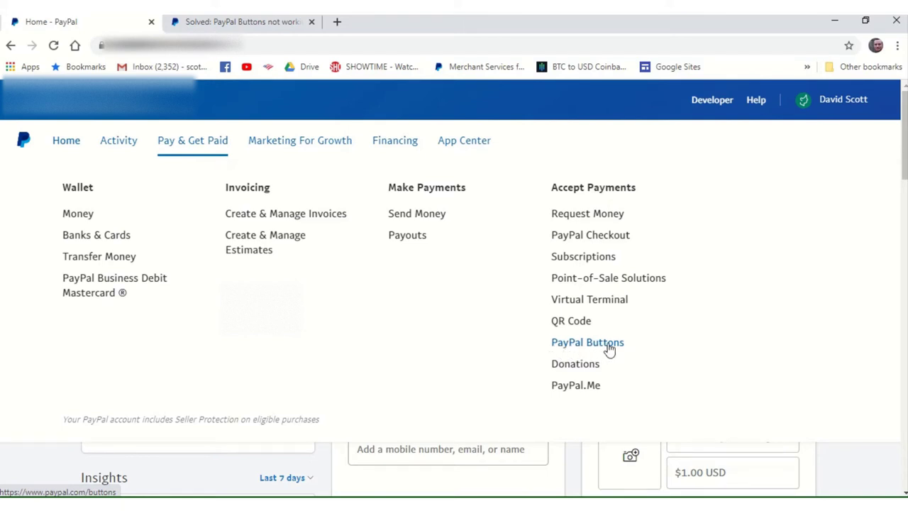
click(570, 344)
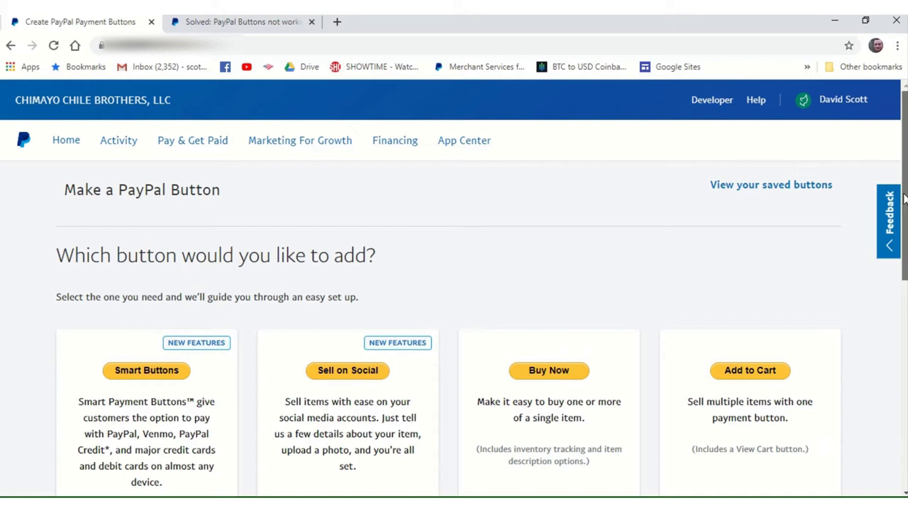
Scroll the button types and choose the Add to Cart button
scroll(905, 199, down, 2)
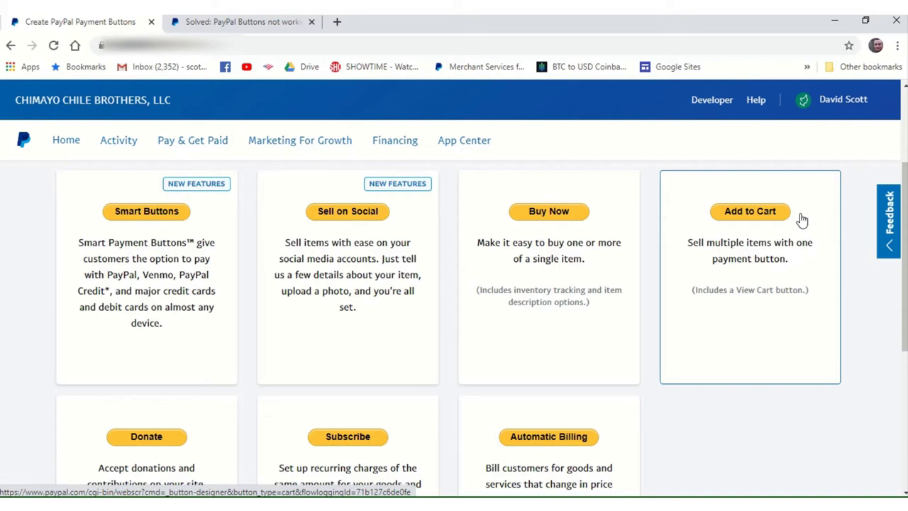
click(752, 221)
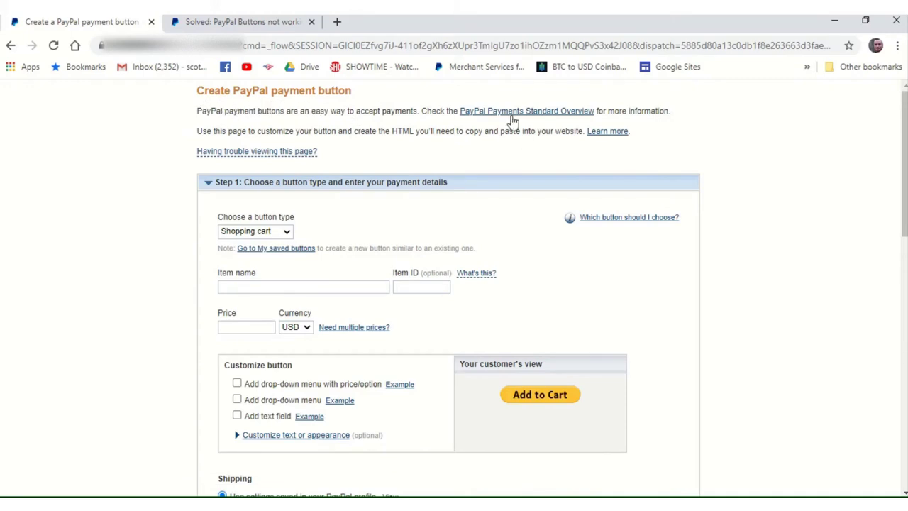
drag(905, 132, 905, 164)
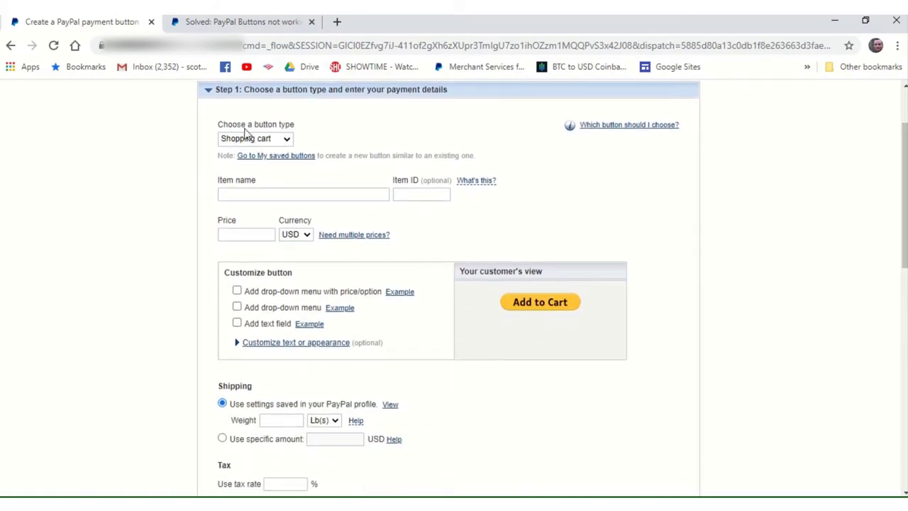
click(287, 141)
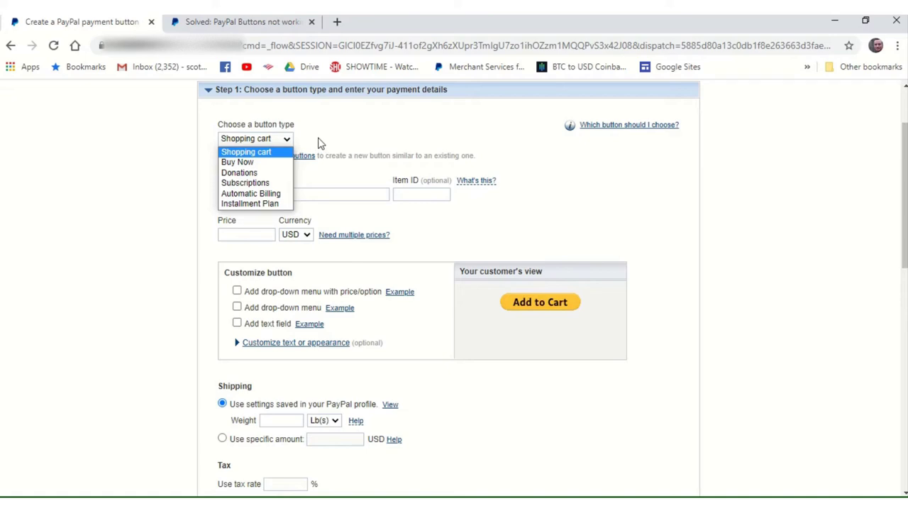
click(328, 141)
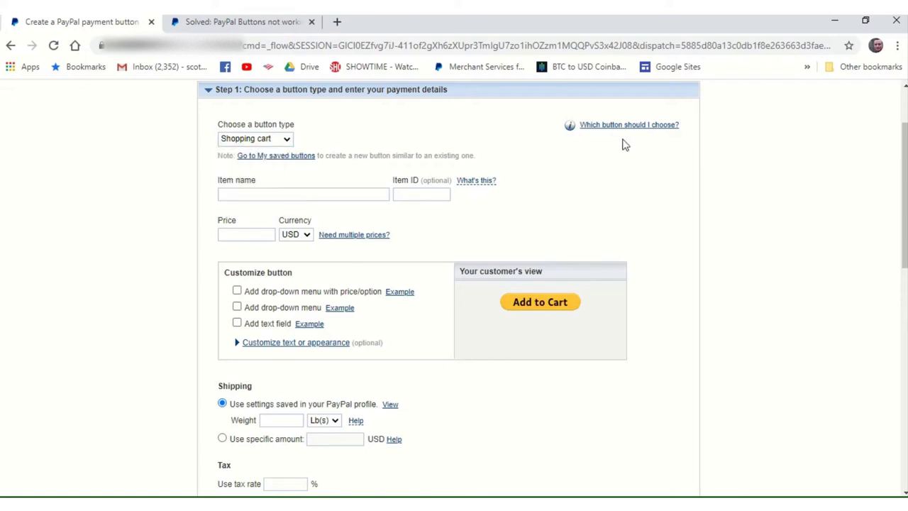
Enter item name 'Widget' and item ID 'W1'
click(248, 193)
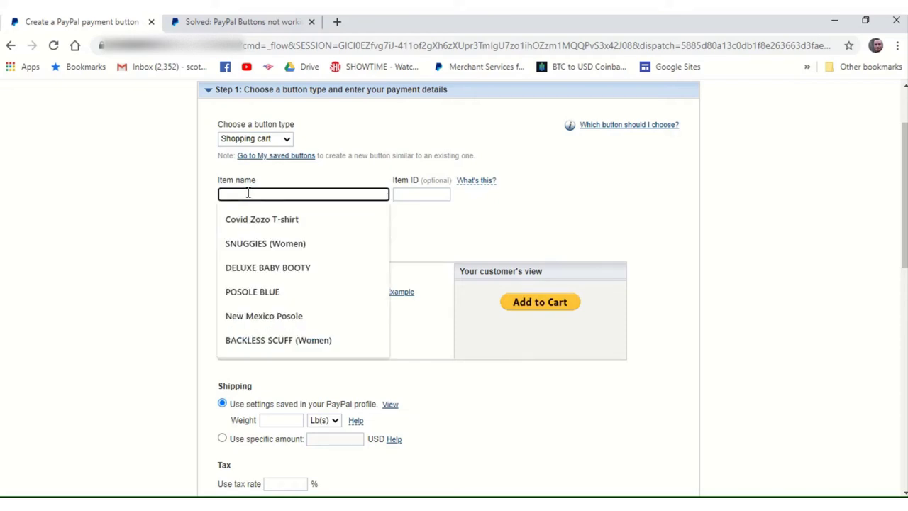
text(Widget)
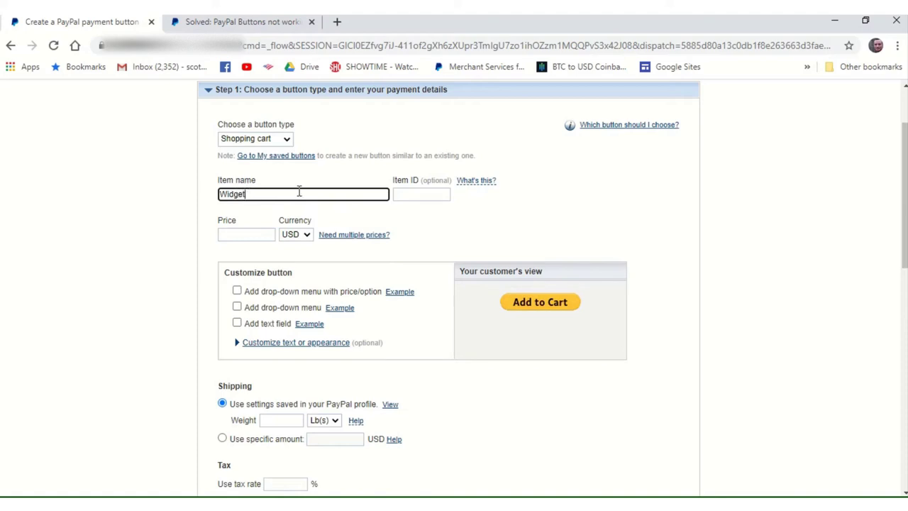
click(418, 195)
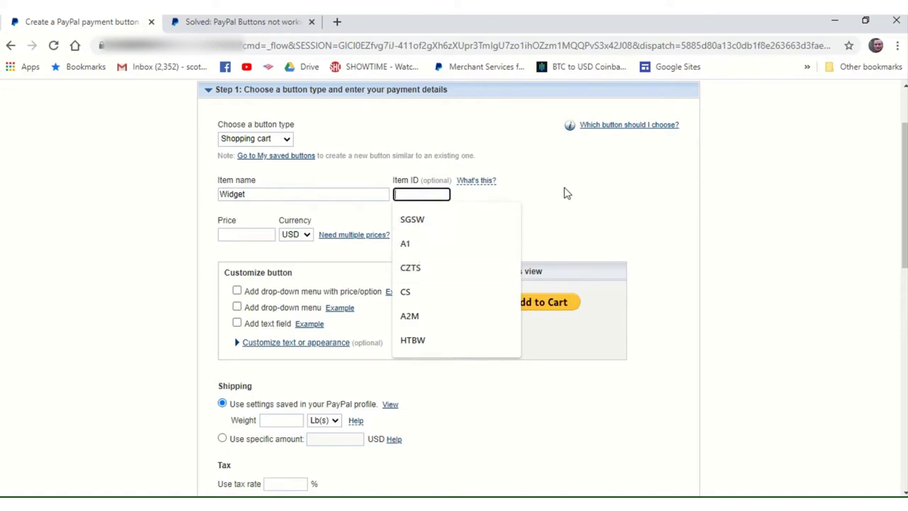
text(W)
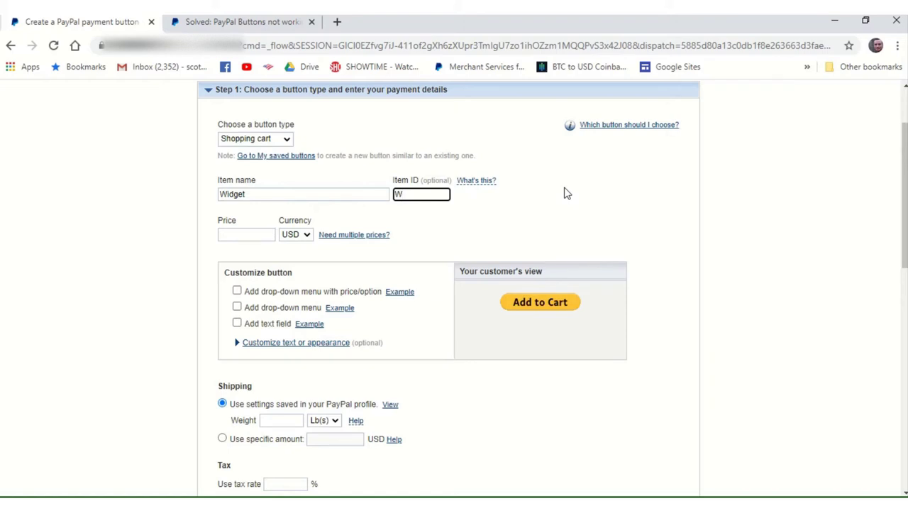
text(1)
Set the price to 25.00, keeping the currency as USD
click(247, 235)
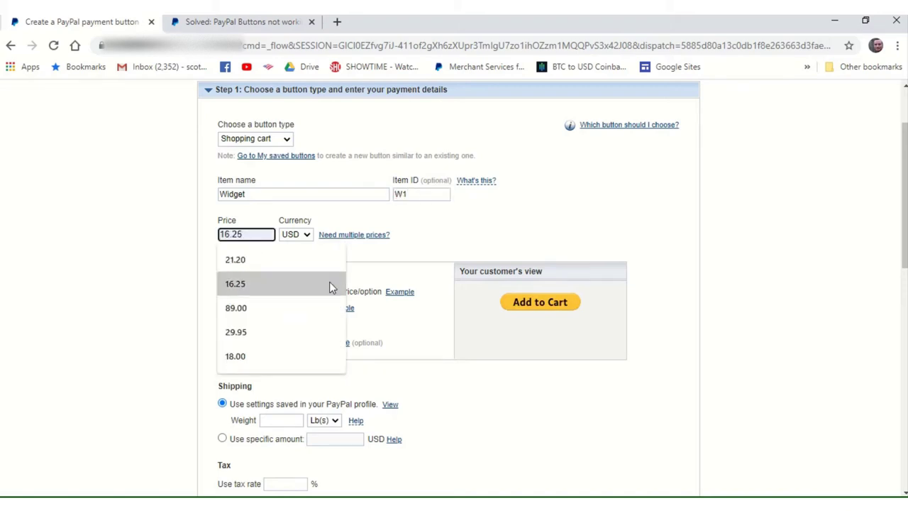
text(25)
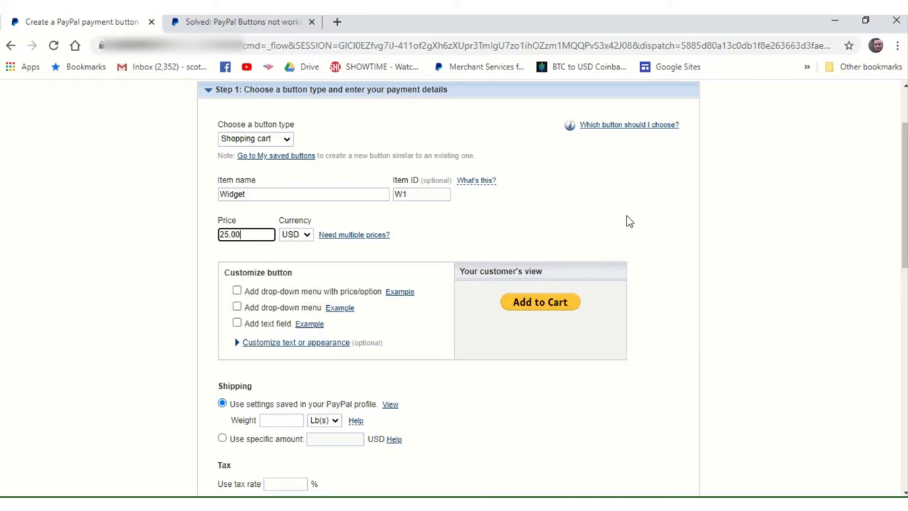
click(506, 246)
click(308, 239)
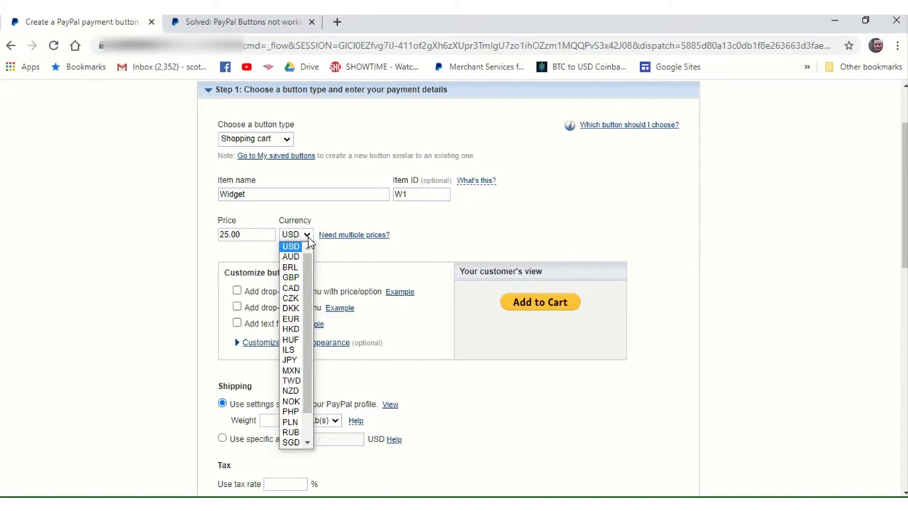
click(424, 237)
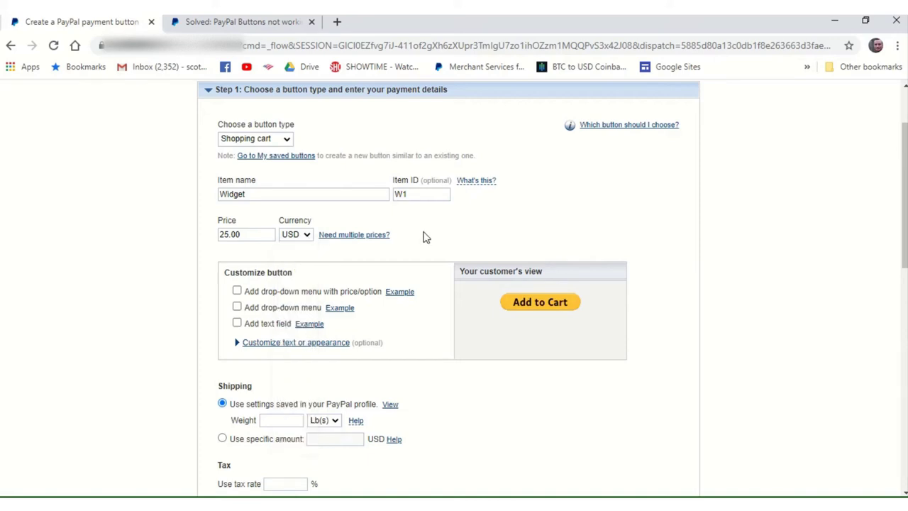
Add a price drop-down named SELECT SIZE with options Small, Medium and Large
click(236, 291)
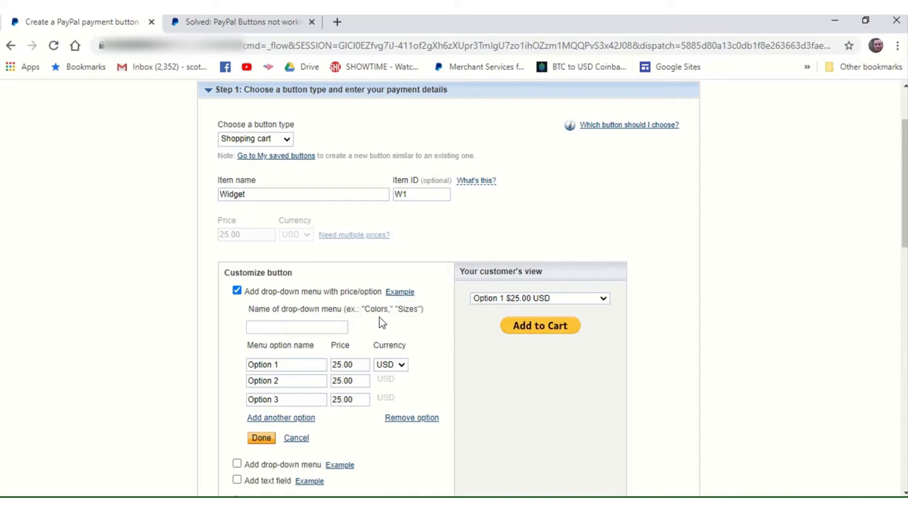
click(281, 327)
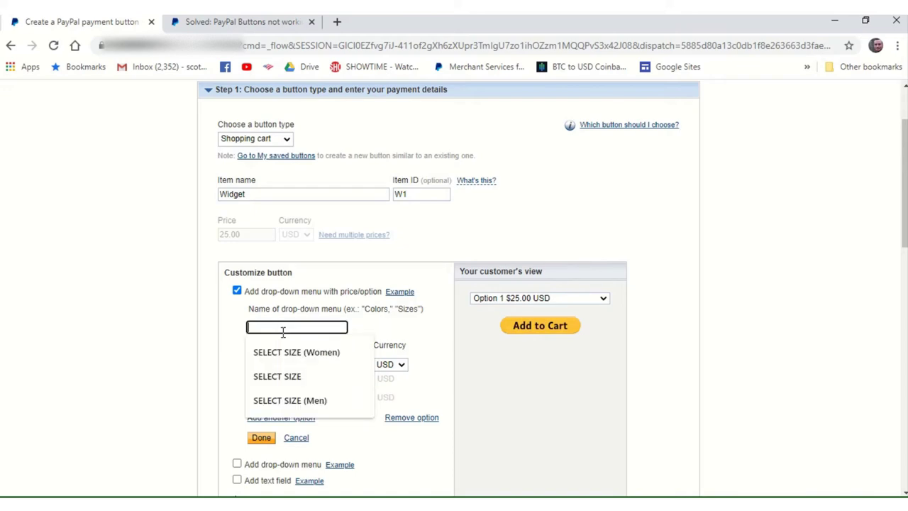
click(292, 382)
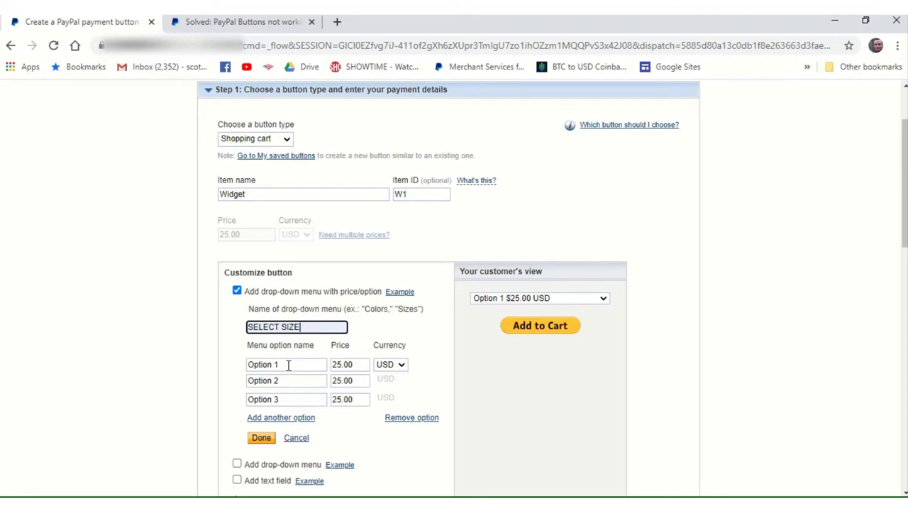
drag(289, 365, 242, 370)
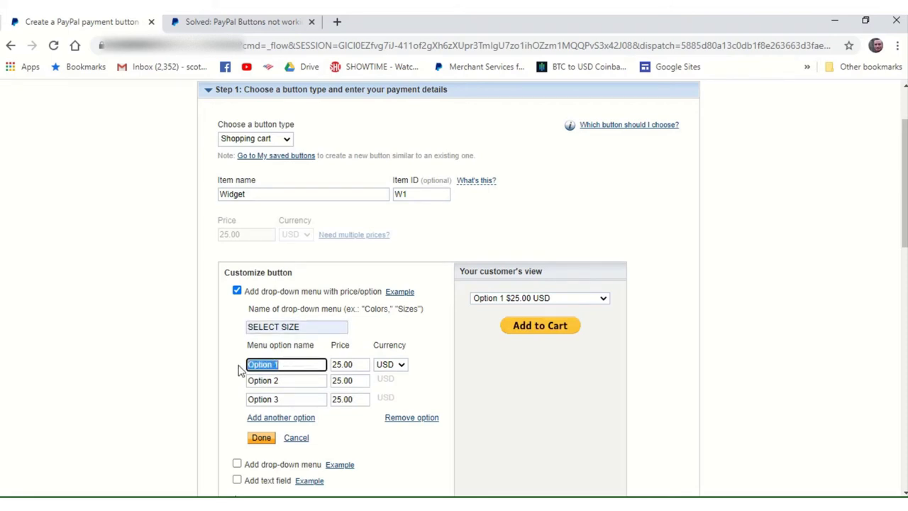
text(S)
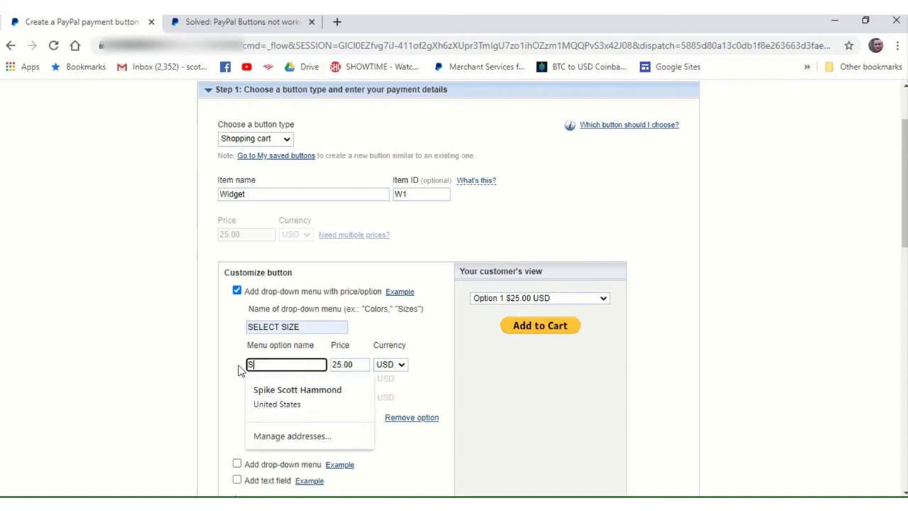
text(mall)
key(Escape)
key(Tab)
key(Tab)
key(Tab)
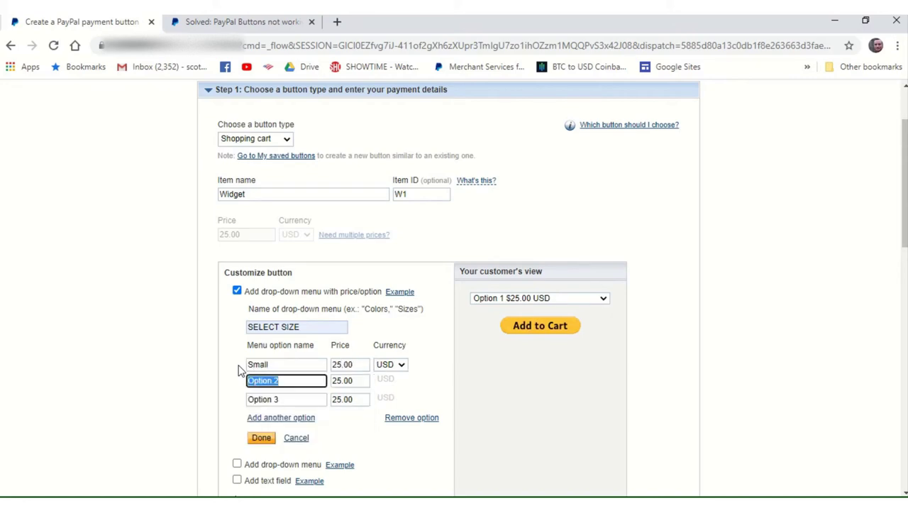
text(Medium)
key(Tab)
key(Tab)
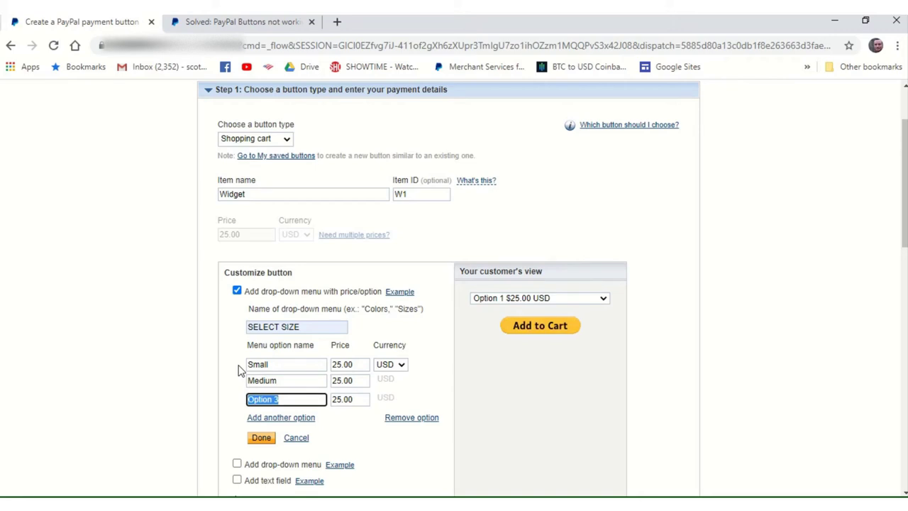
text(Large)
Change the Medium price to 30.00 and the Large price to 35.00
click(356, 381)
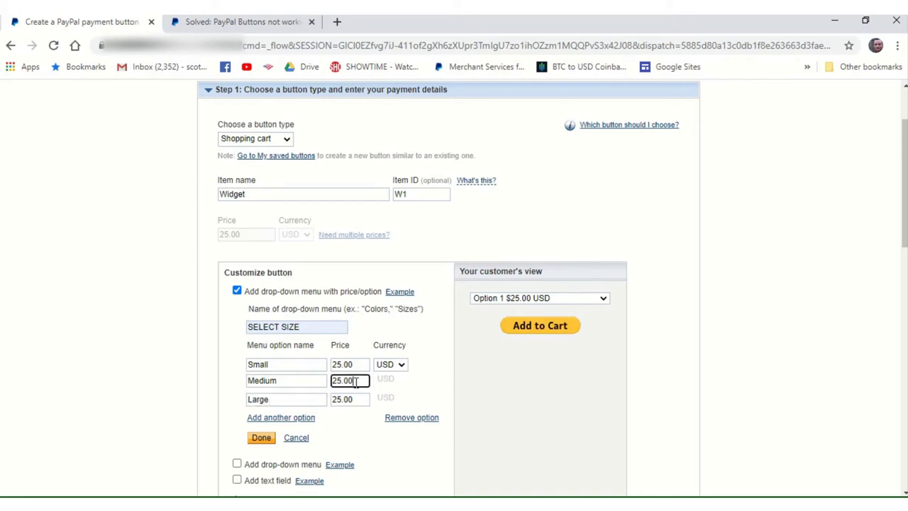
key(Home)
key(Right)
key(Right)
key(BackSpace)
key(BackSpace)
key(Delete)
text(30.)
click(338, 399)
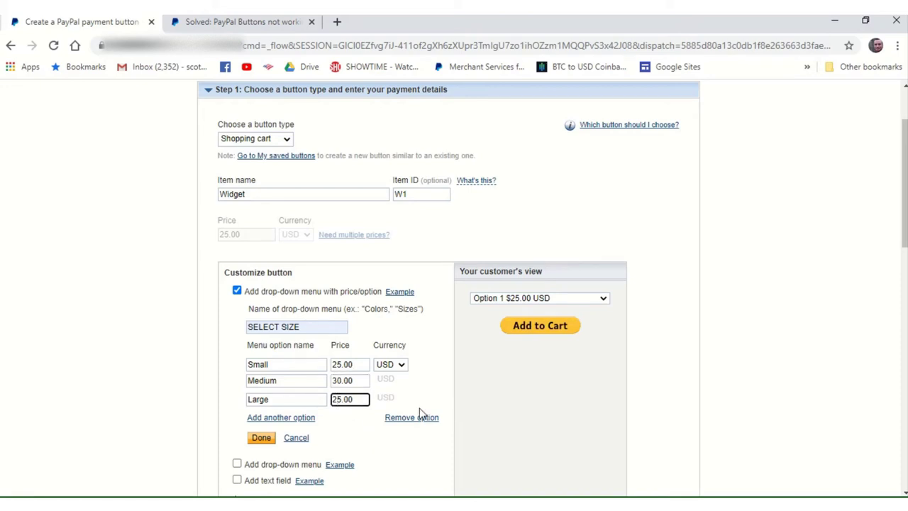
key(BackSpace)
key(BackSpace)
key(Delete)
text(3.)
key(Left)
text(5)
click(346, 435)
drag(904, 149, 903, 219)
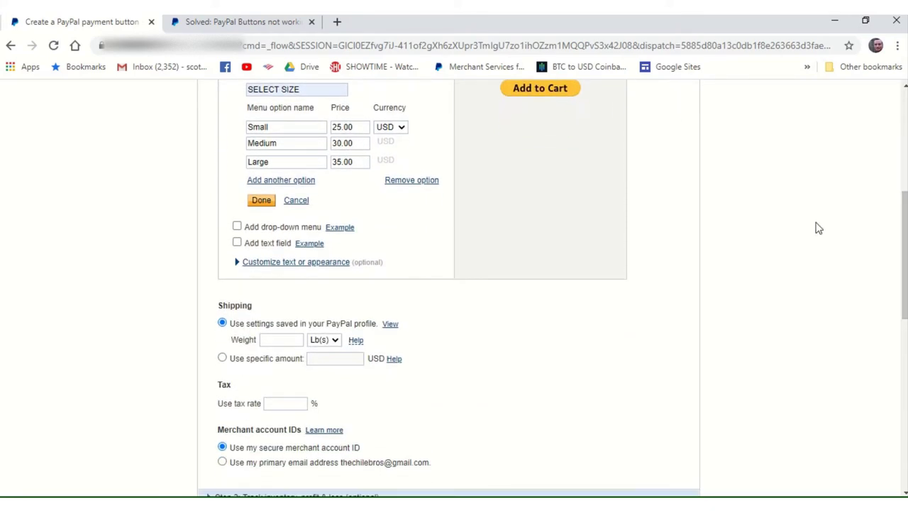
Save the size options and check that the preview shows SELECT SIZE defaulting to Small $25.00
click(264, 201)
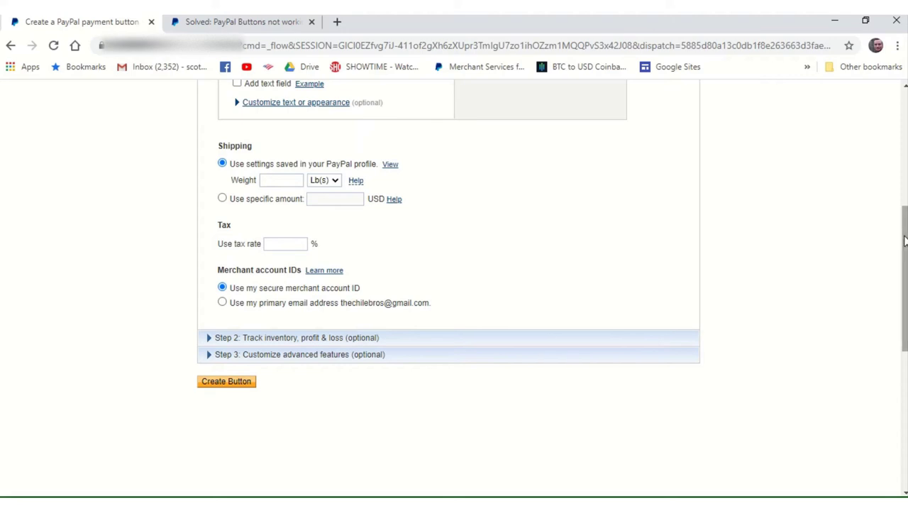
drag(904, 241, 905, 201)
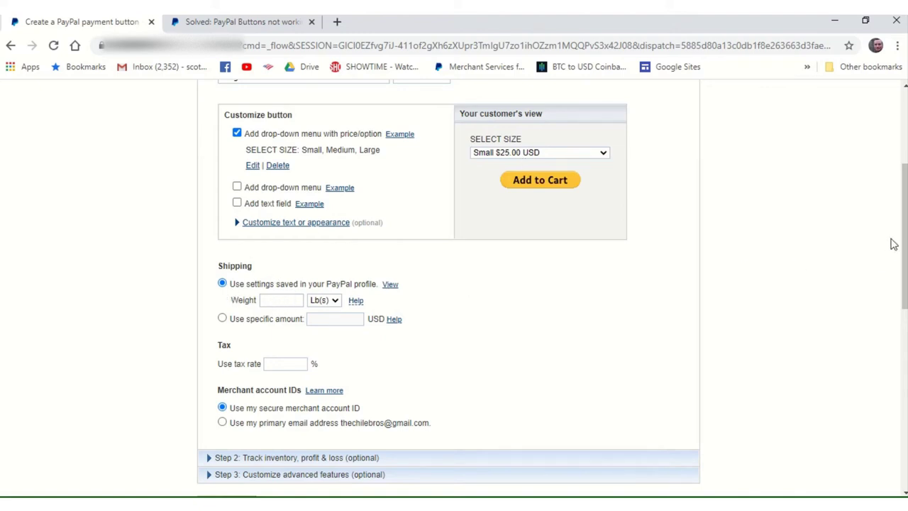
scroll(903, 241, down, 1)
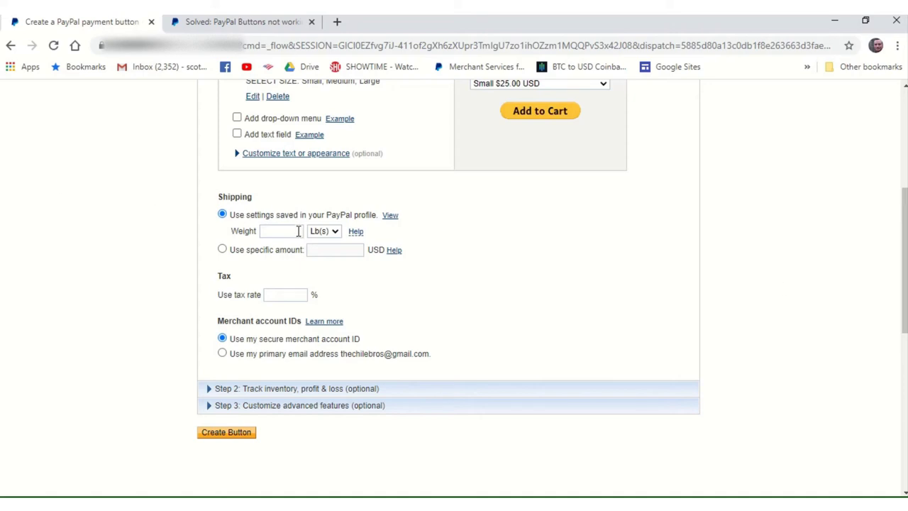
Try the shipping weight field, then dismiss its suggestion list
click(288, 231)
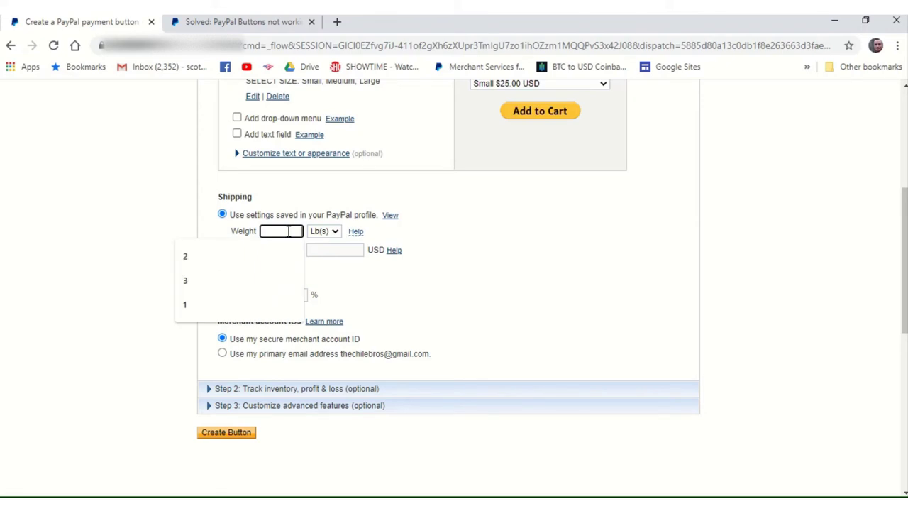
click(486, 246)
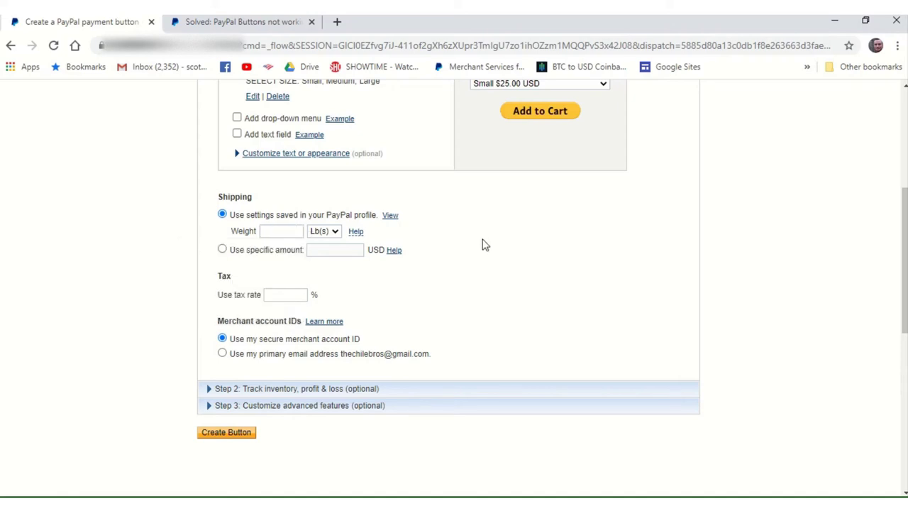
click(295, 235)
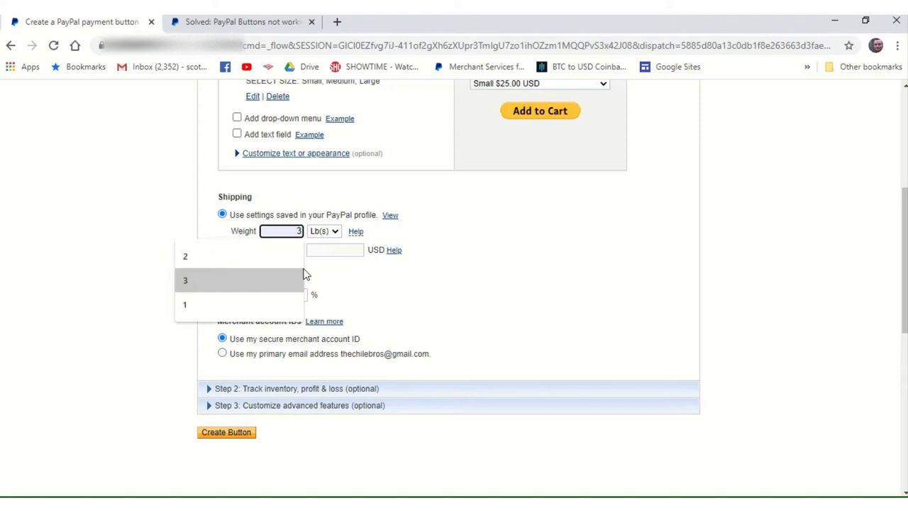
key(Escape)
click(493, 270)
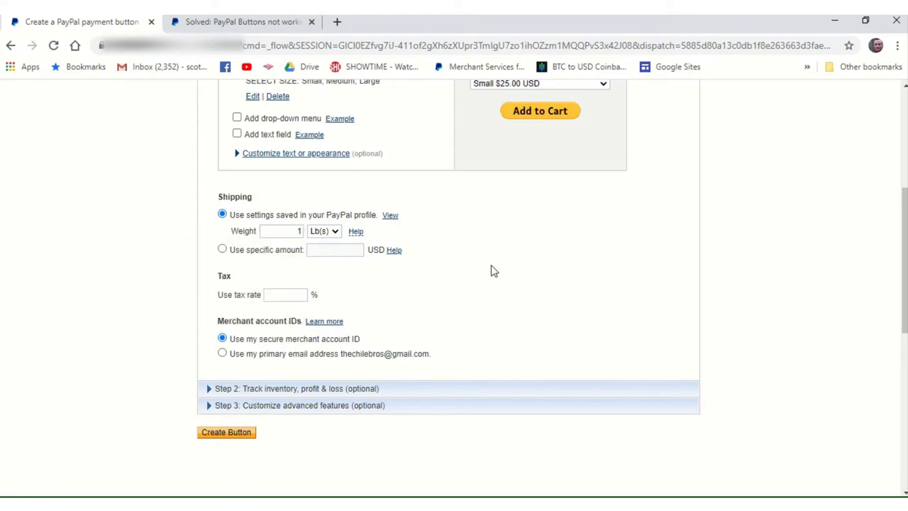
Switch shipping to a specific flat amount of 5.00 USD
click(224, 252)
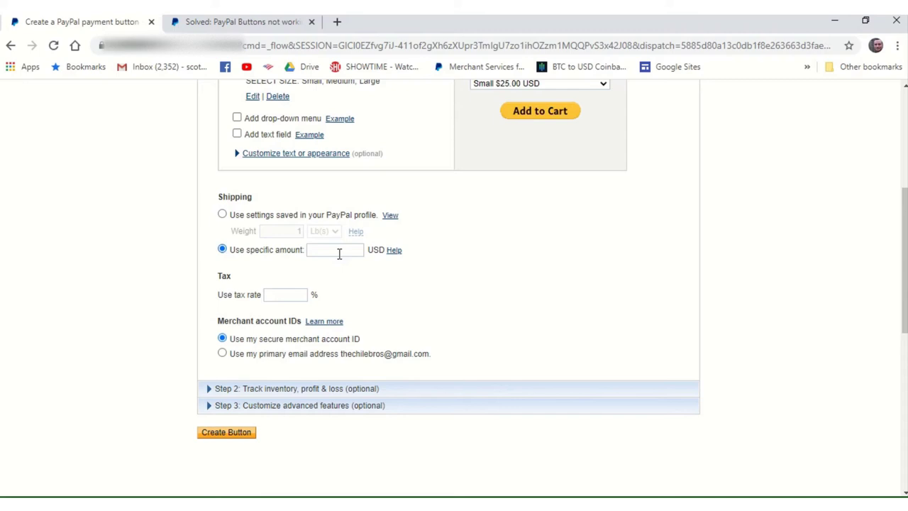
click(337, 252)
text(5)
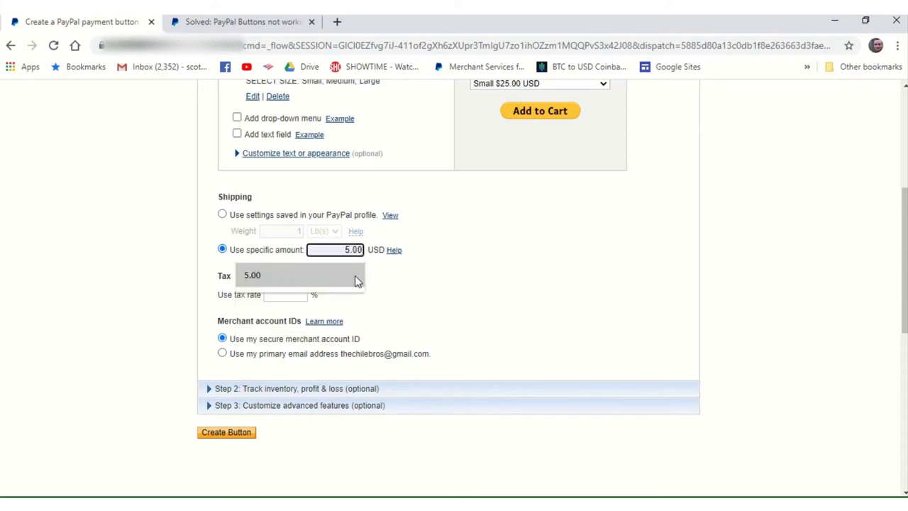
click(357, 281)
key(Tab)
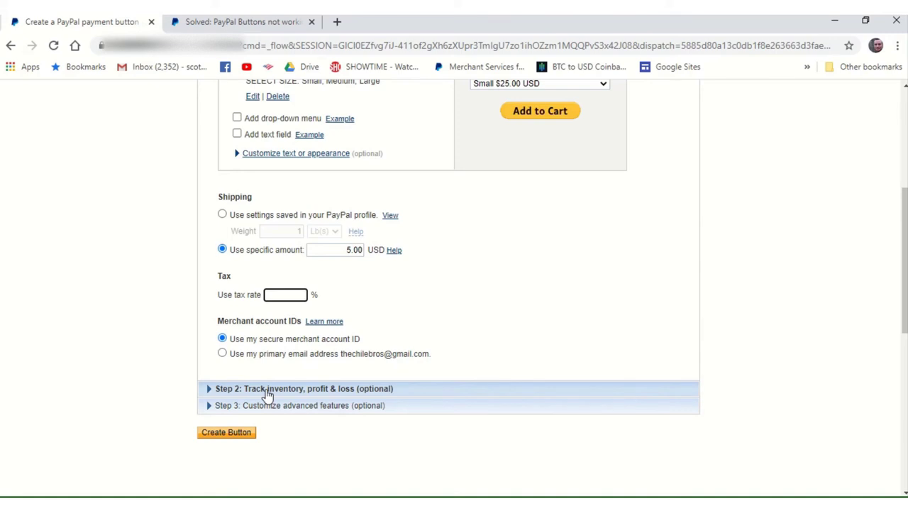
Expand and collapse the inventory tracking and advanced checkout sections, leaving their defaults unchanged
click(210, 390)
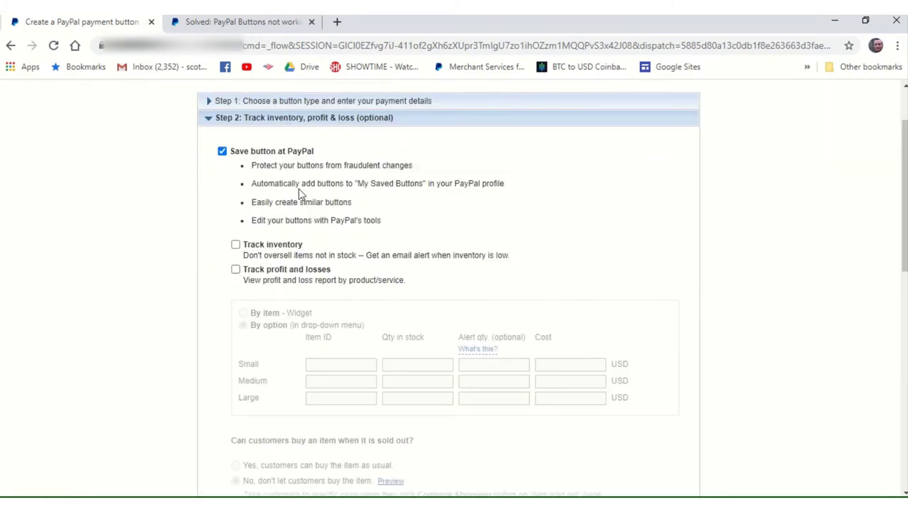
click(208, 120)
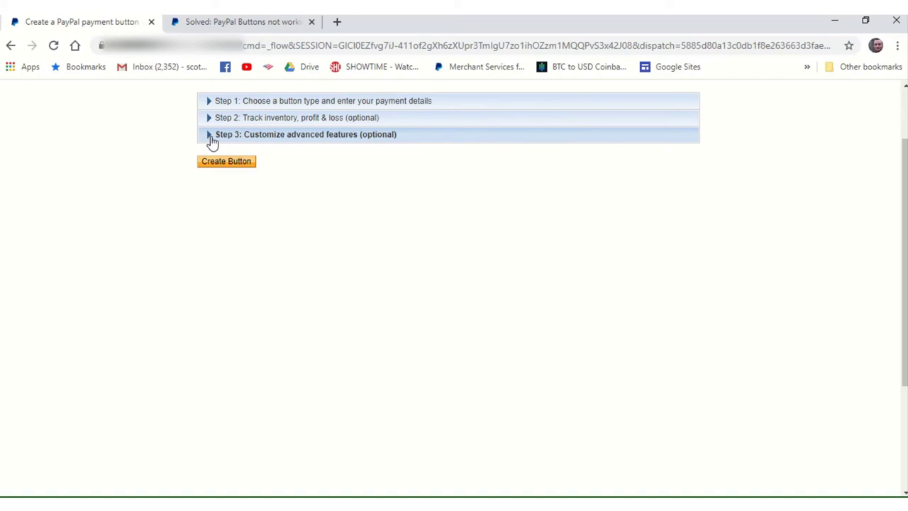
click(207, 136)
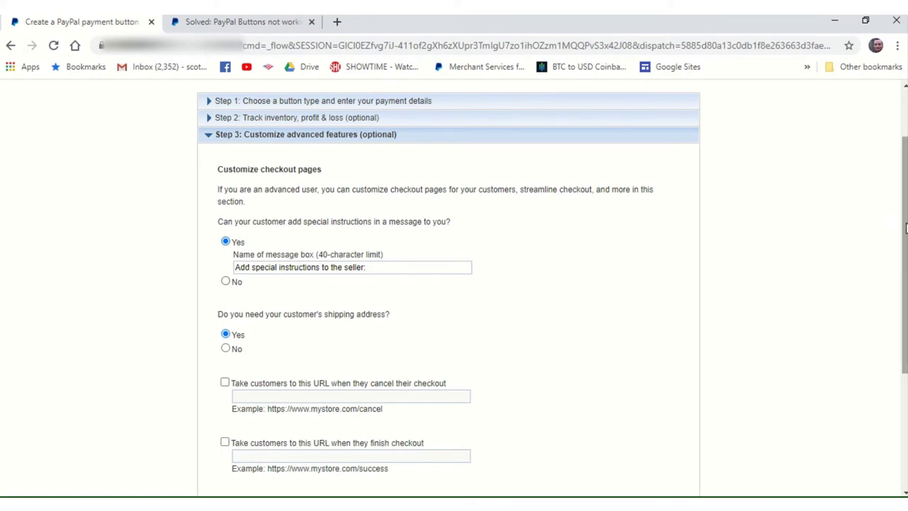
scroll(906, 227, down, 3)
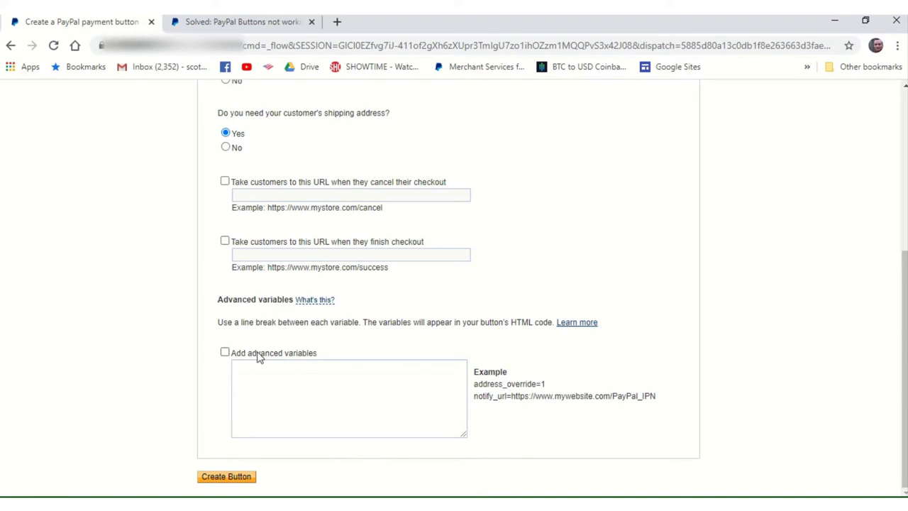
drag(905, 319, 901, 106)
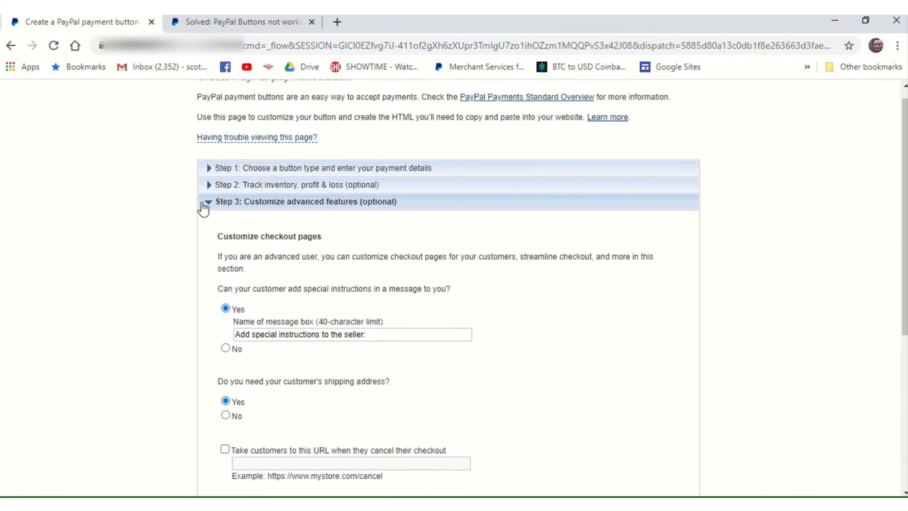
click(208, 205)
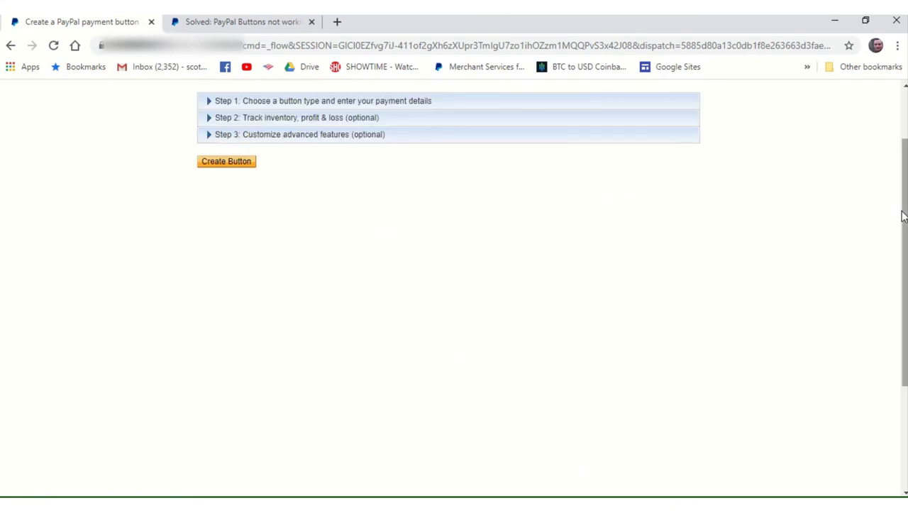
drag(905, 220, 887, 74)
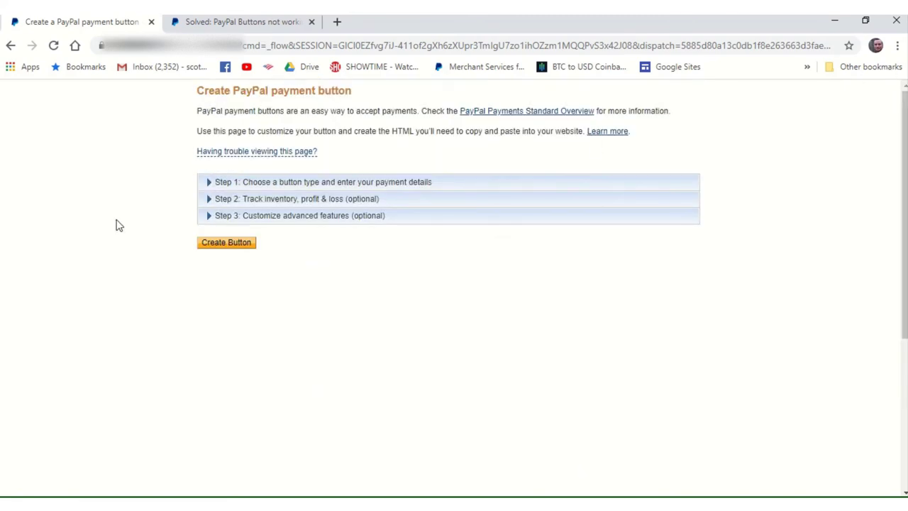
Create the Add to Cart button and scroll down to its generated HTML
click(218, 252)
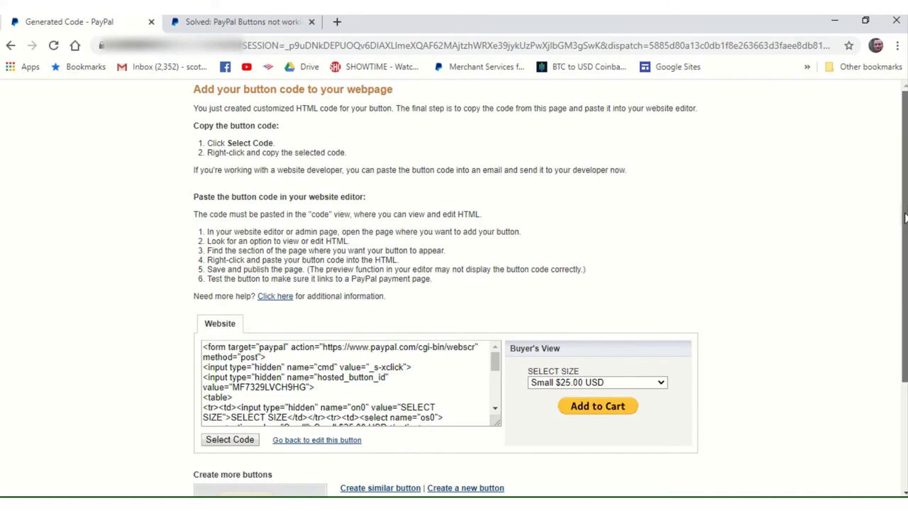
scroll(899, 213, down, 2)
scroll(896, 303, down, 2)
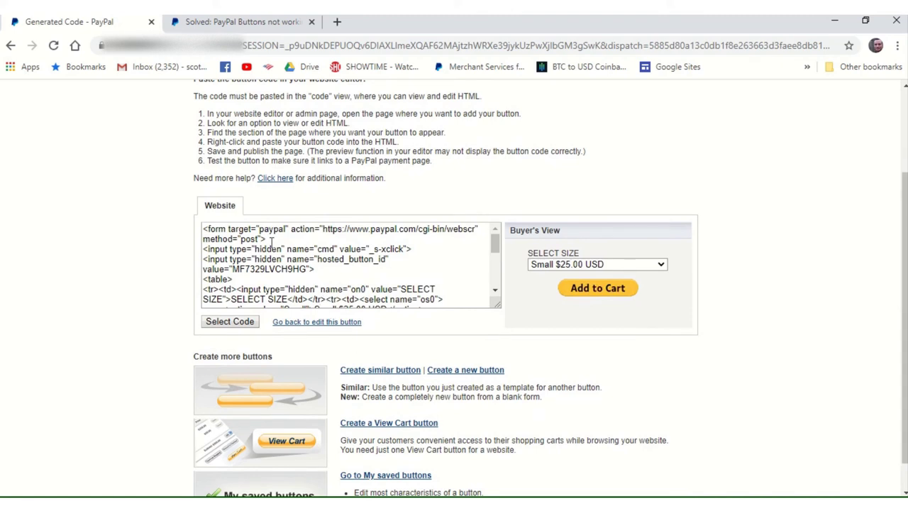
click(217, 324)
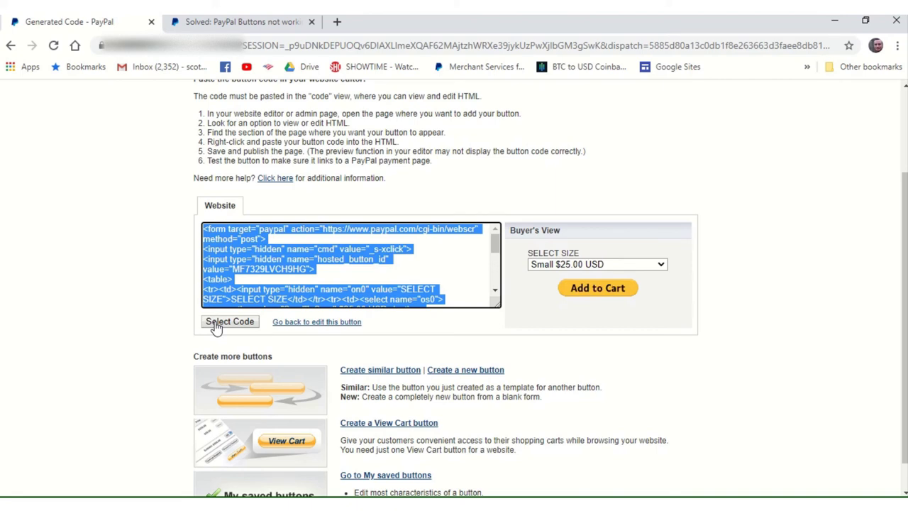
click(429, 255)
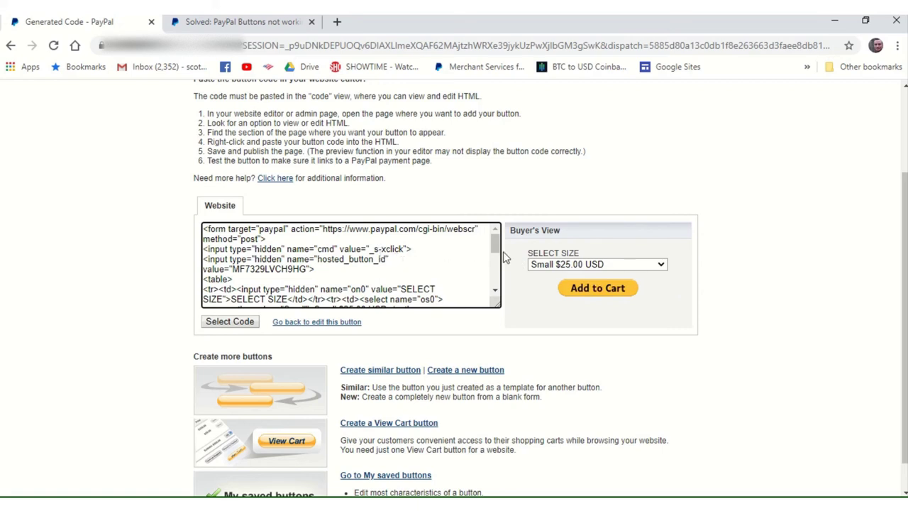
drag(498, 247, 498, 247)
mouse_move(495, 245)
mouse_down()
mouse_move(494, 282)
mouse_move(491, 234)
mouse_up()
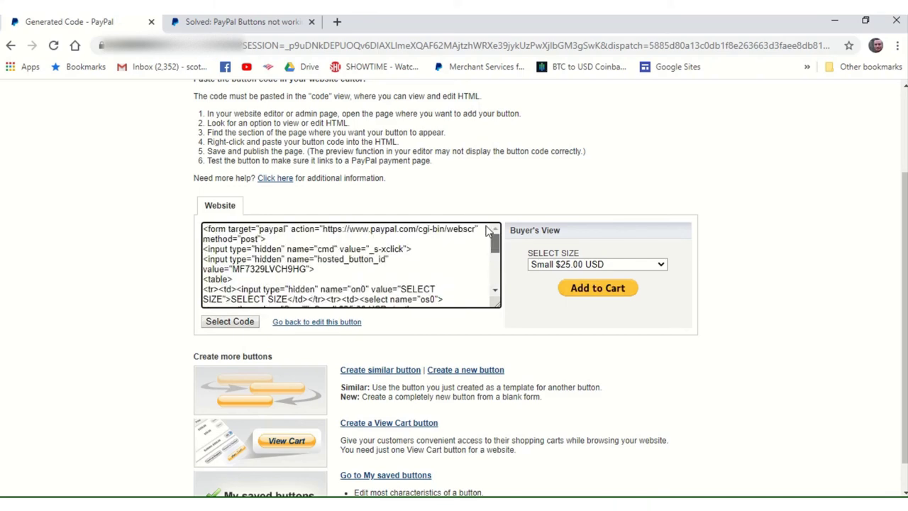
Switch to the 'Solved: PayPal Buttons not working' thread and select the target="_blank" replacement code
click(233, 28)
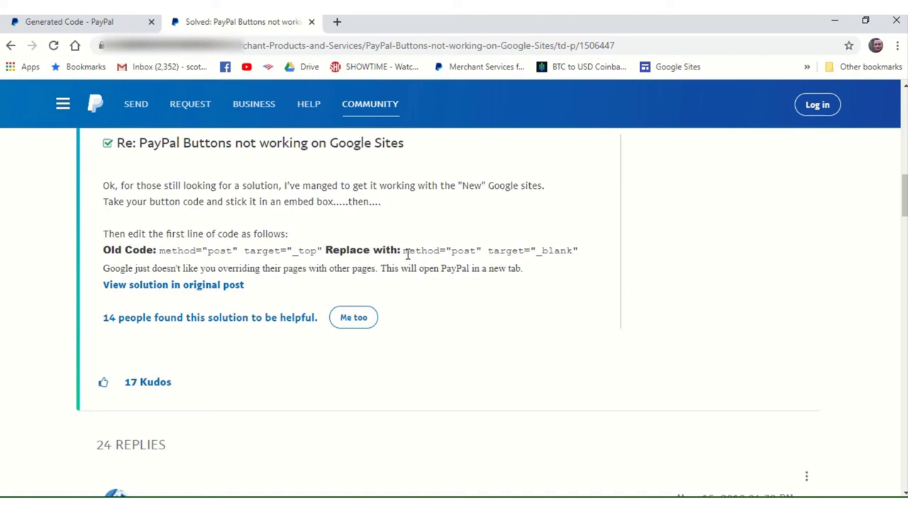
drag(406, 251, 581, 251)
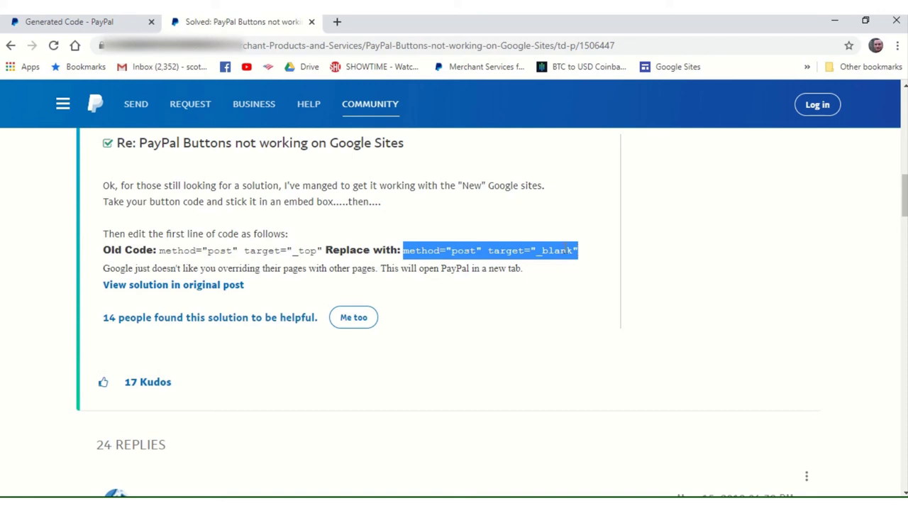
Return to the Generated Code tab, deselect the code and scroll to its form target="paypal" first line
click(90, 20)
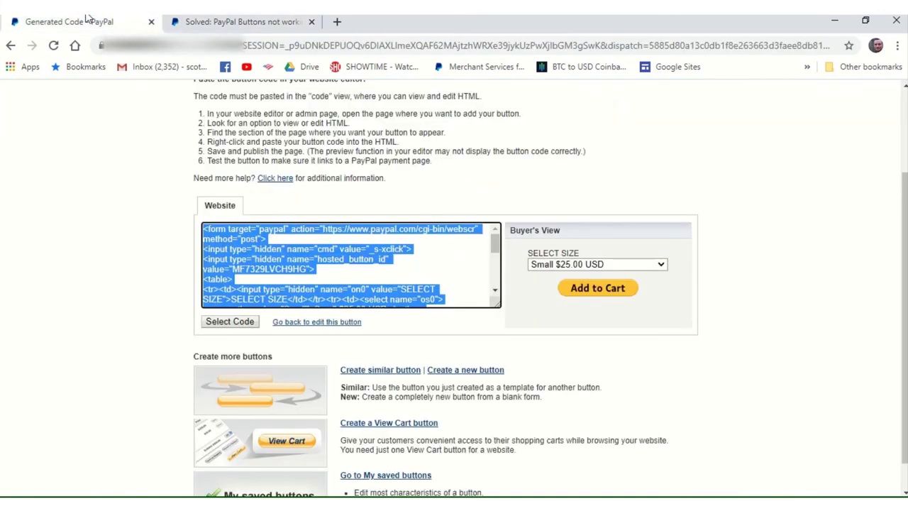
click(258, 25)
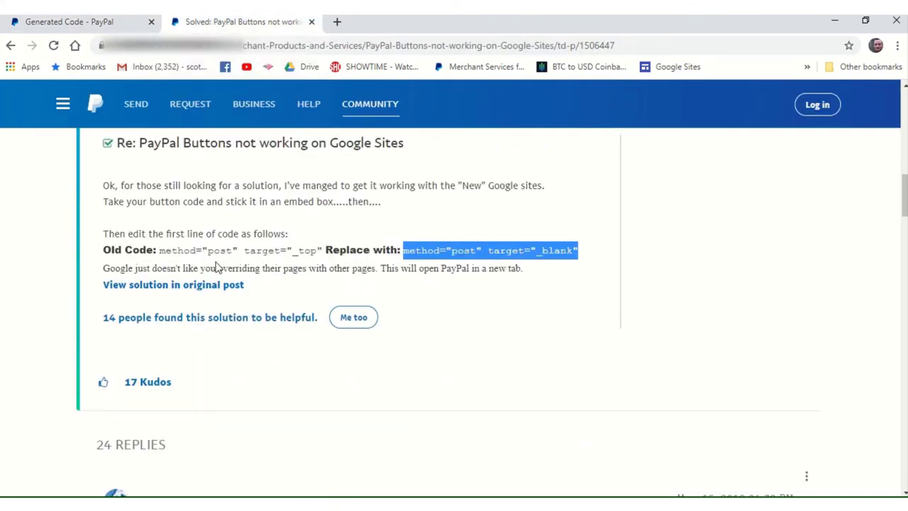
click(102, 21)
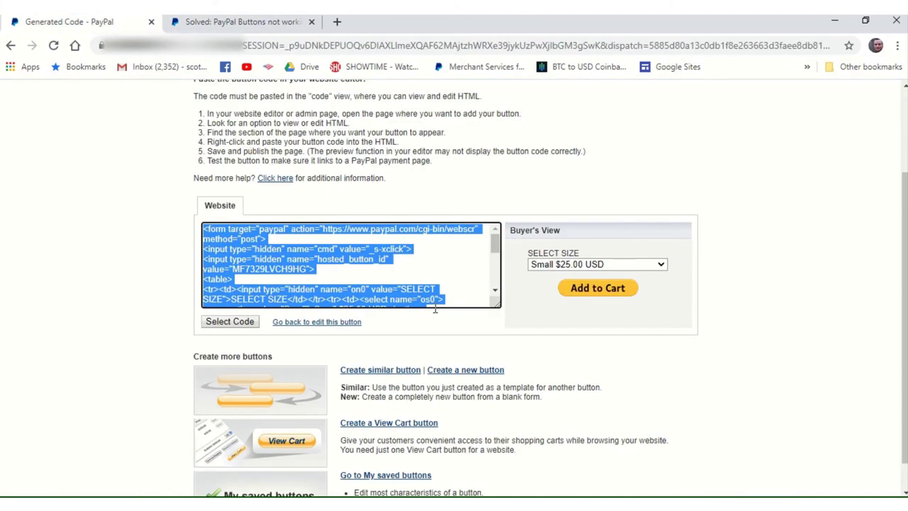
click(464, 268)
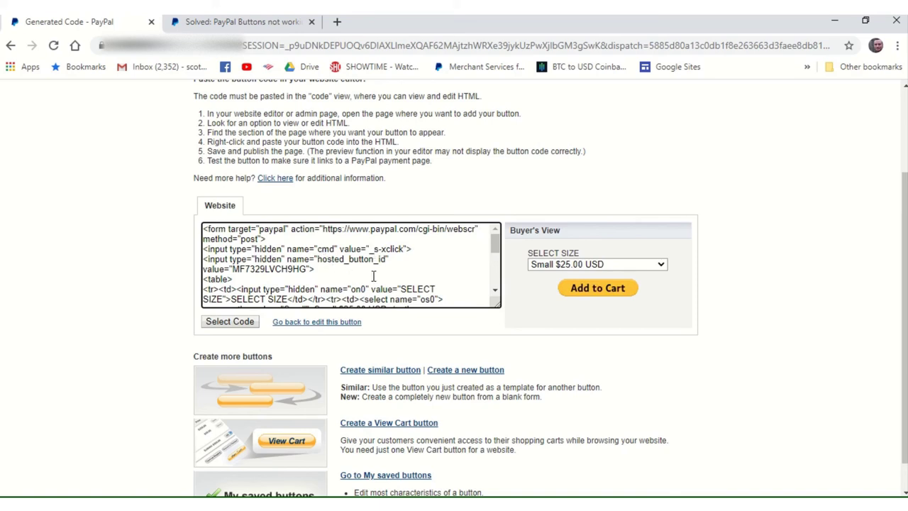
drag(497, 254, 499, 274)
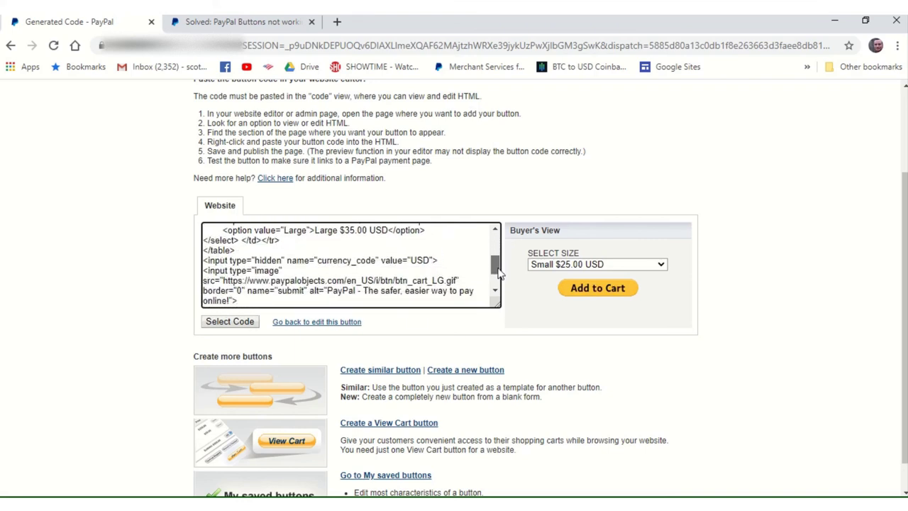
drag(499, 274, 505, 249)
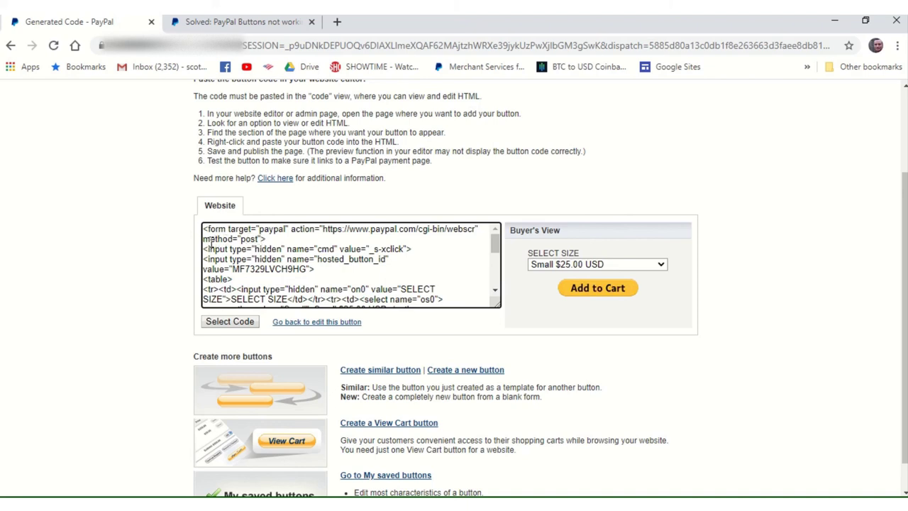
click(241, 22)
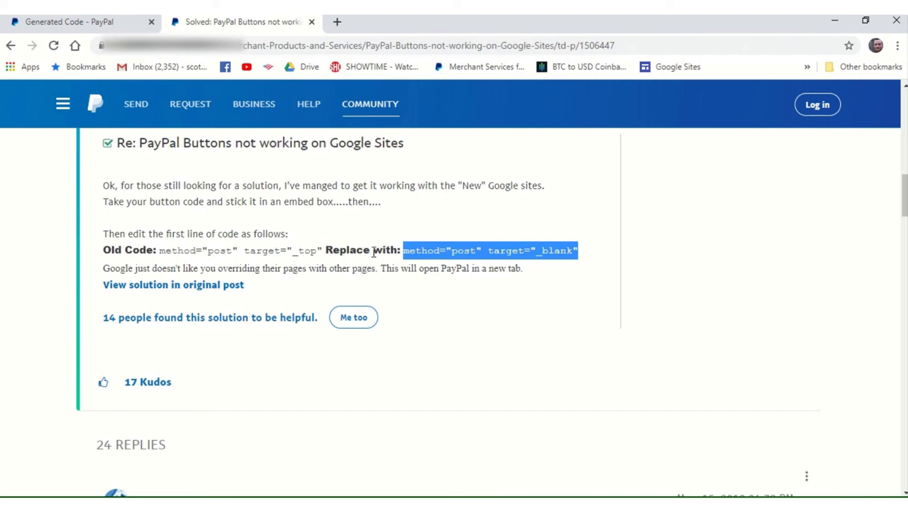
click(111, 21)
click(317, 259)
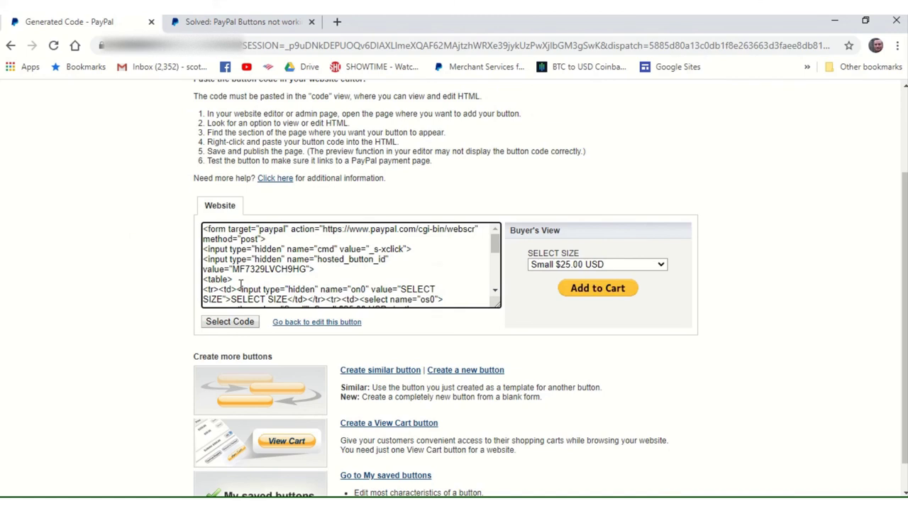